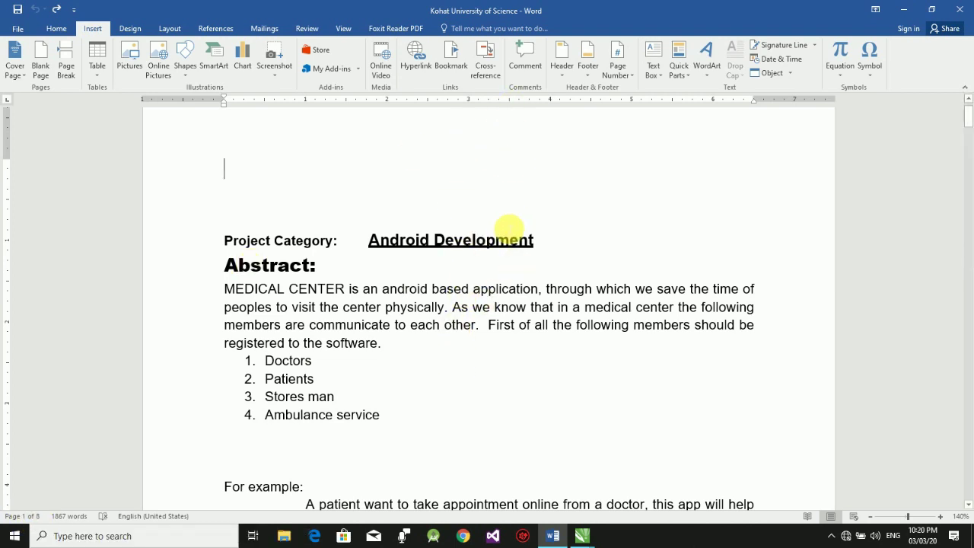
# Add Large Italics 1 page numbers to the top of every page of the report
pyautogui.click(615, 70)
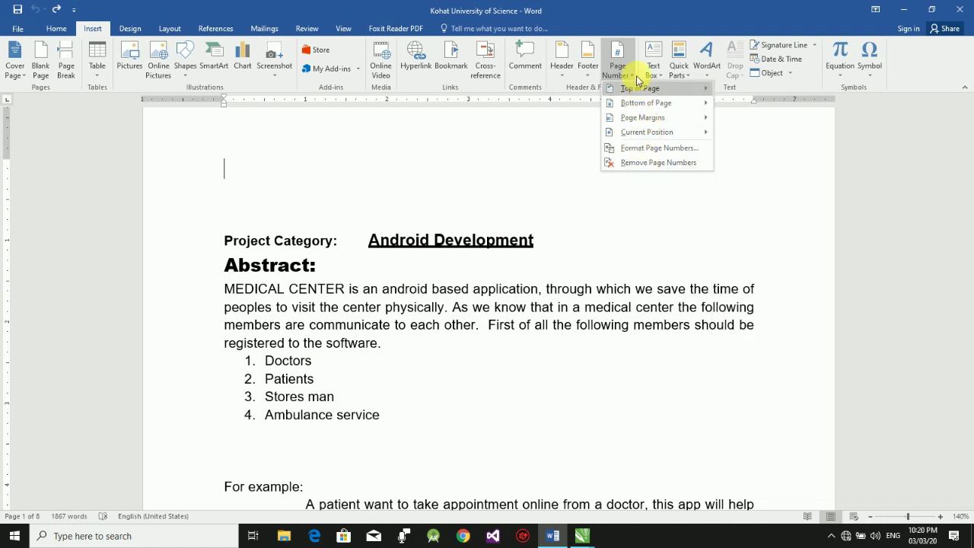
pyautogui.moveTo(641, 88)
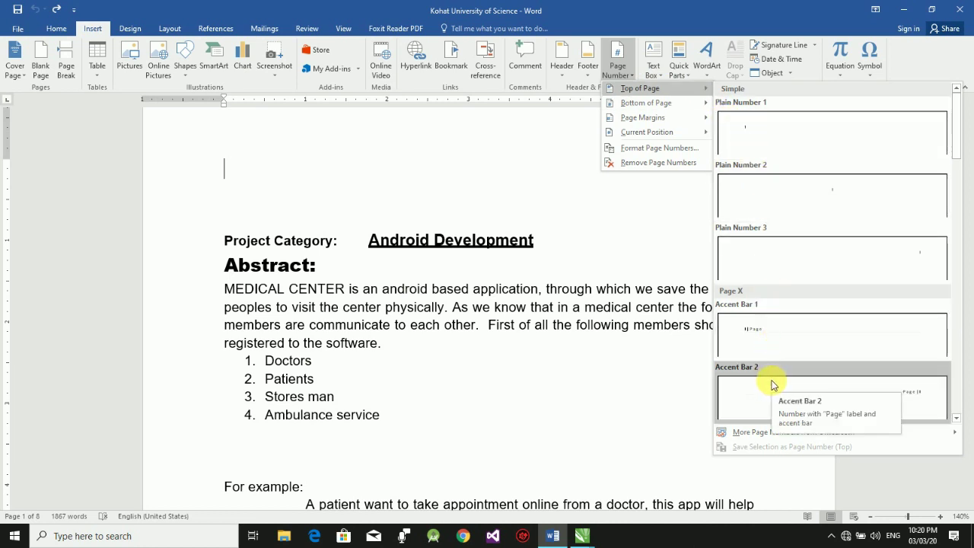
pyautogui.moveTo(951, 138); pyautogui.dragTo(959, 250)
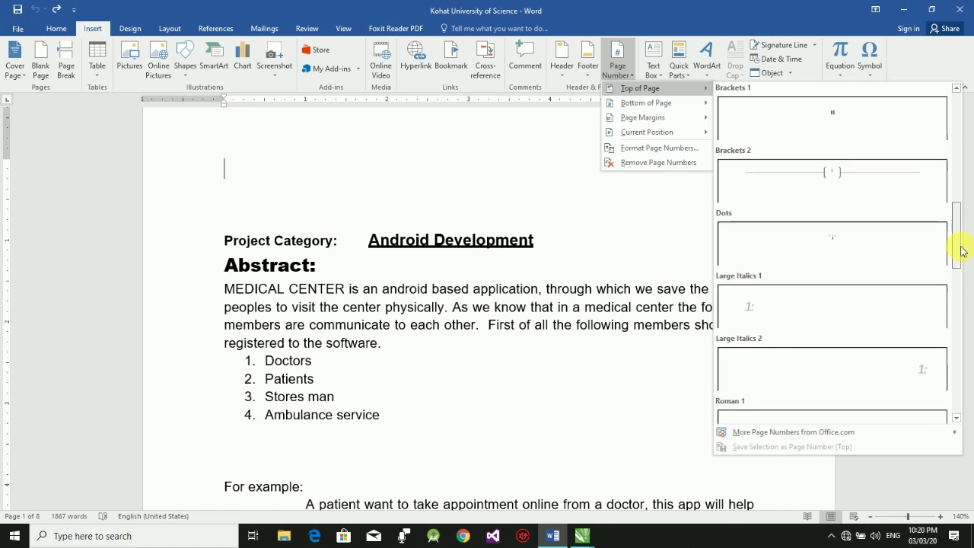
pyautogui.click(750, 308)
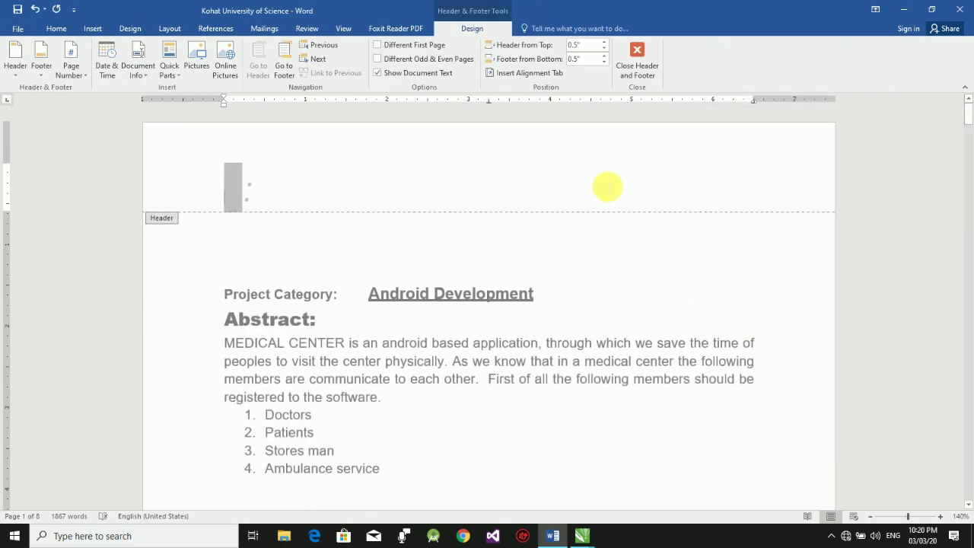
# Close the header, check the next page's number, then undo the Large Italics 1 numbers
pyautogui.click(630, 73)
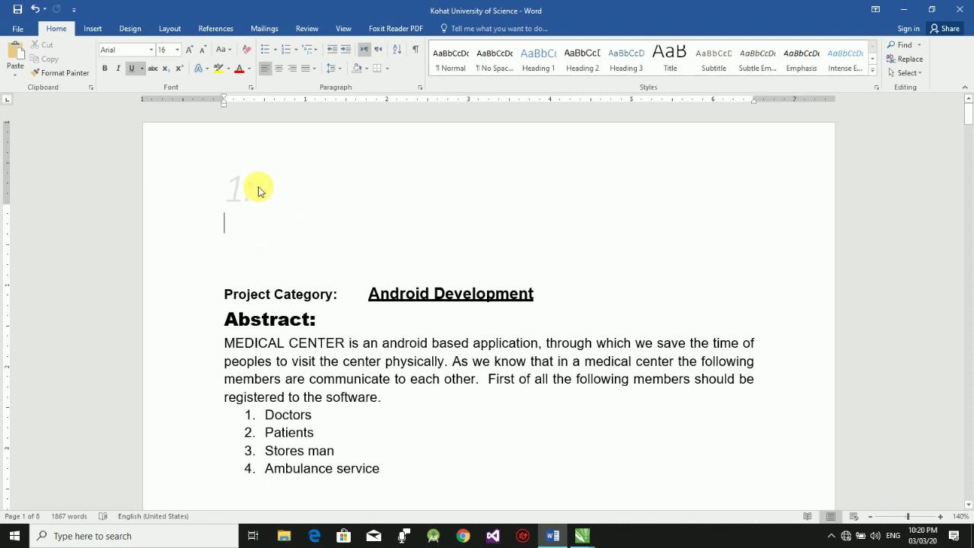
pyautogui.press('Down')
pyautogui.press('Down')
pyautogui.press('Down')
pyautogui.press('Down')
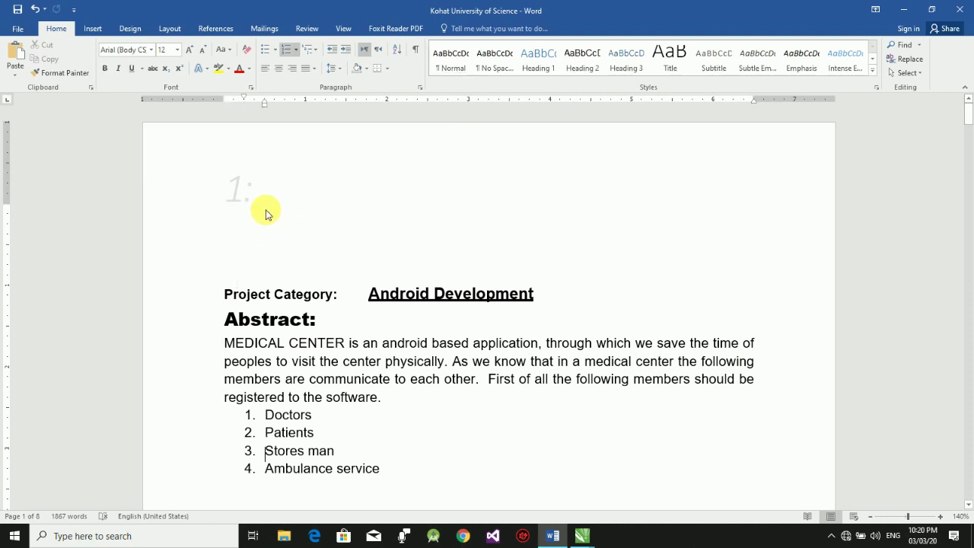
pyautogui.press('Down')
pyautogui.press('Down')
pyautogui.press('Down')
pyautogui.press('Down')
pyautogui.press('Down')
pyautogui.press('Down')
pyautogui.press('Down')
pyautogui.press('Down')
pyautogui.press('Down')
pyautogui.press('Down')
pyautogui.press('Down')
pyautogui.press('Down')
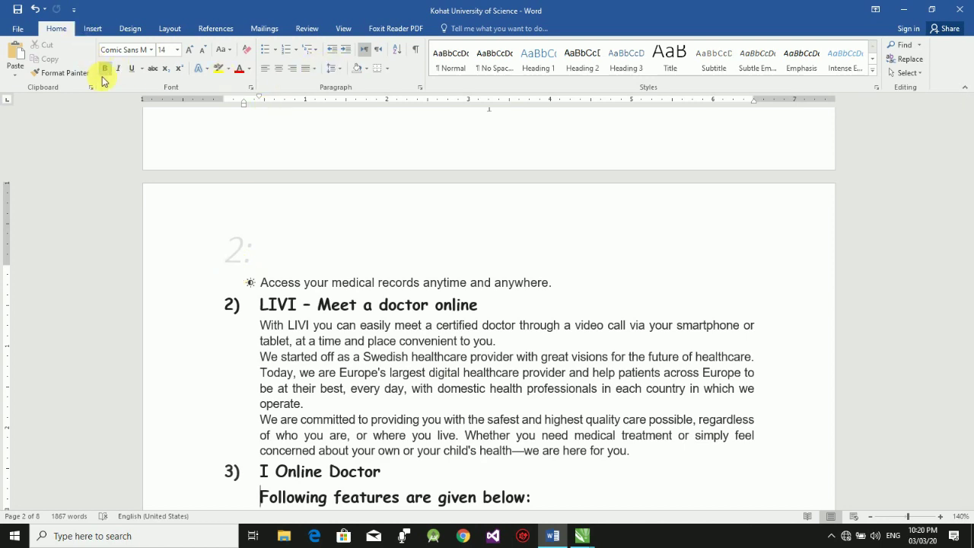
pyautogui.hotkey('ctrl', 'z')
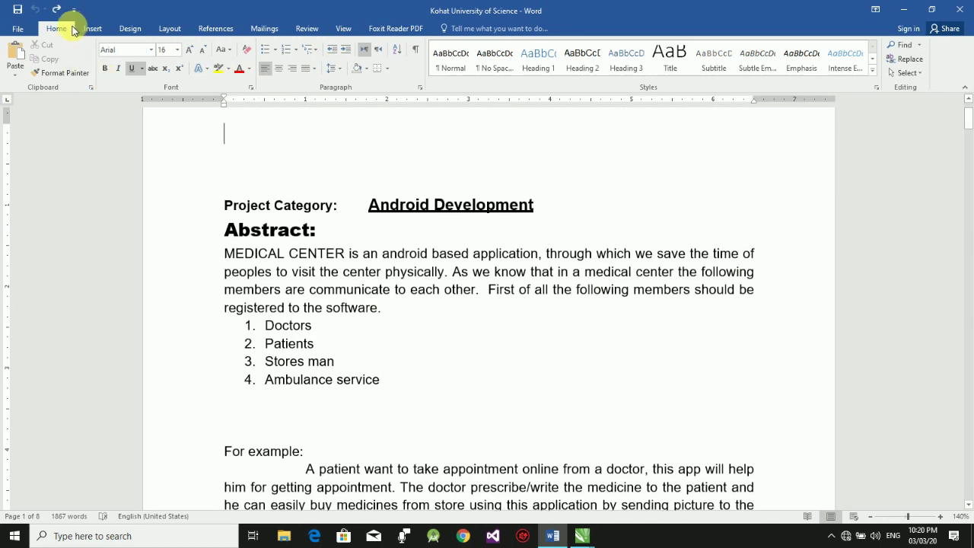
# Insert Large Color 2 page numbers at the bottom of every page
pyautogui.click(88, 28)
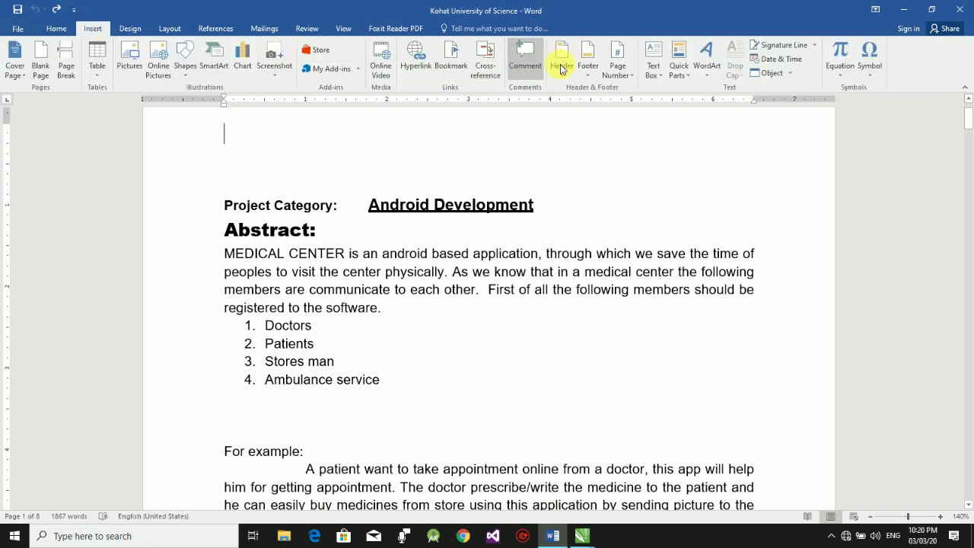
pyautogui.click(612, 70)
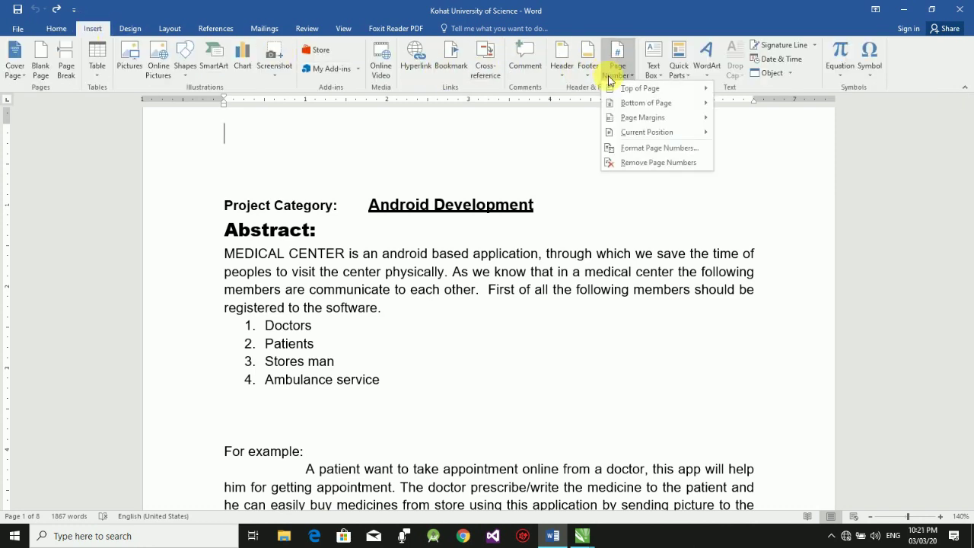
pyautogui.moveTo(646, 103)
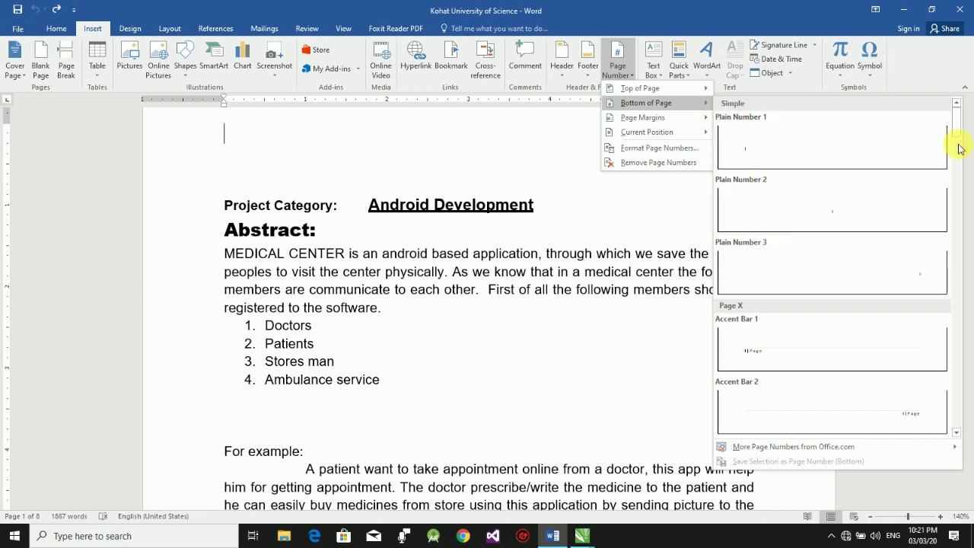
pyautogui.moveTo(957, 131)
pyautogui.mouseDown()
pyautogui.moveTo(970, 213)
pyautogui.moveTo(960, 224)
pyautogui.mouseUp()
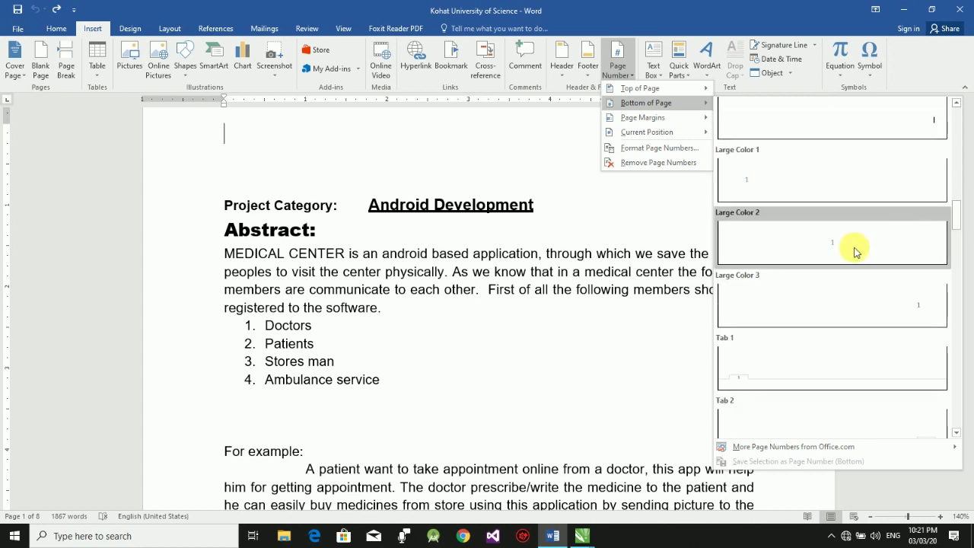
pyautogui.click(854, 251)
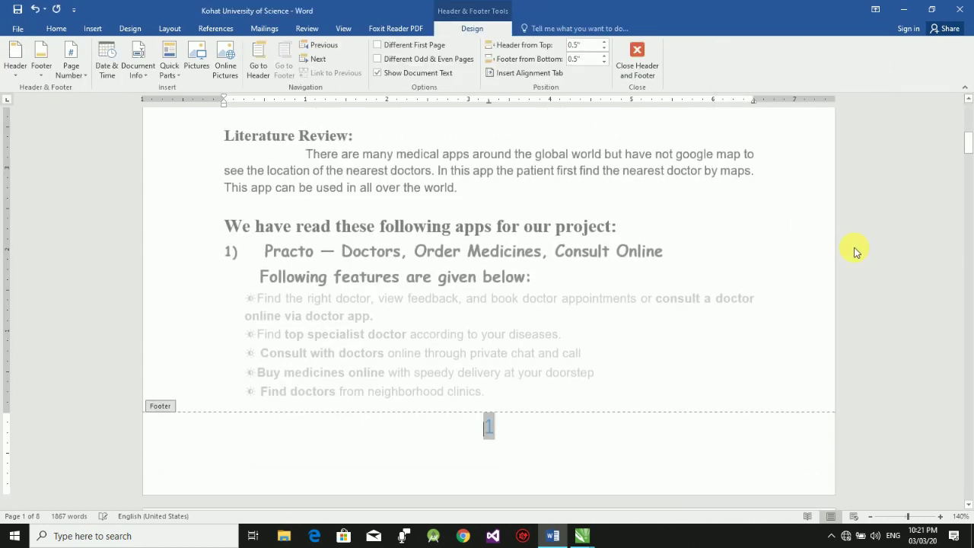
# Close the footer, scroll through the pages to review, then undo the Large Color 2 numbers
pyautogui.click(637, 67)
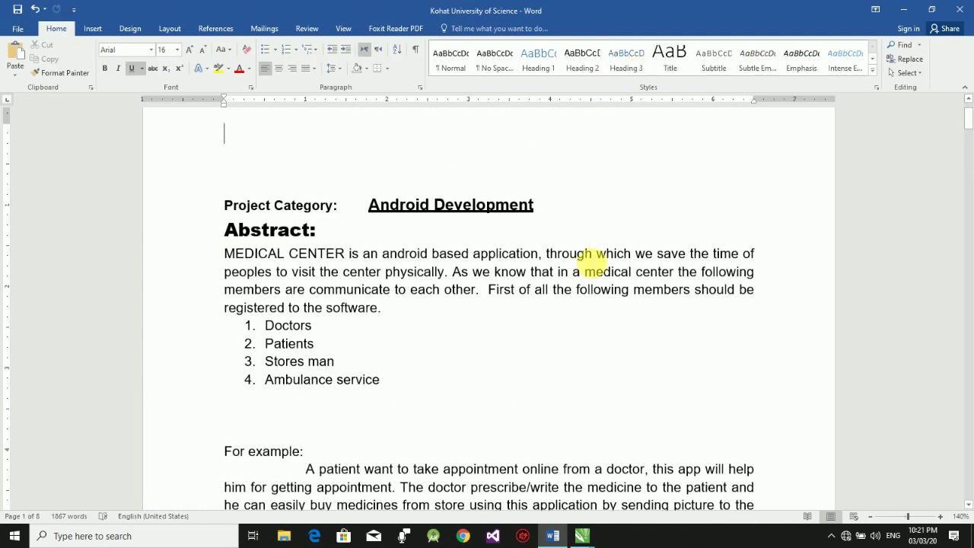
pyautogui.moveTo(969, 126); pyautogui.dragTo(965, 152)
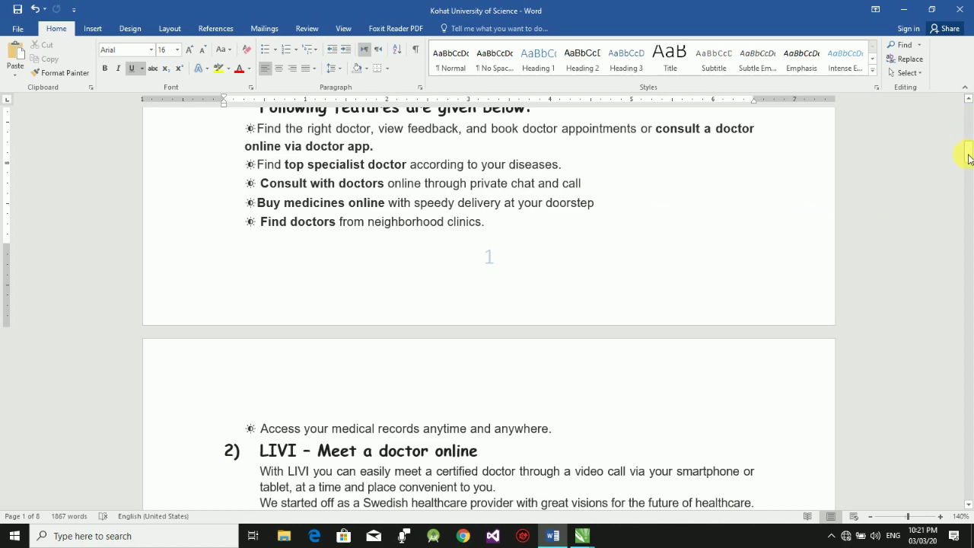
pyautogui.moveTo(969, 158); pyautogui.dragTo(968, 208)
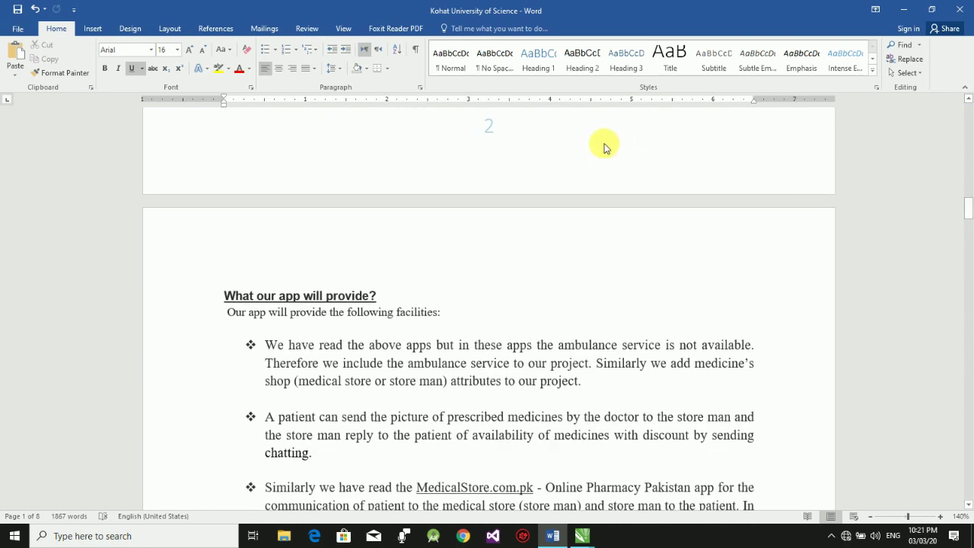
pyautogui.moveTo(967, 206); pyautogui.dragTo(967, 262)
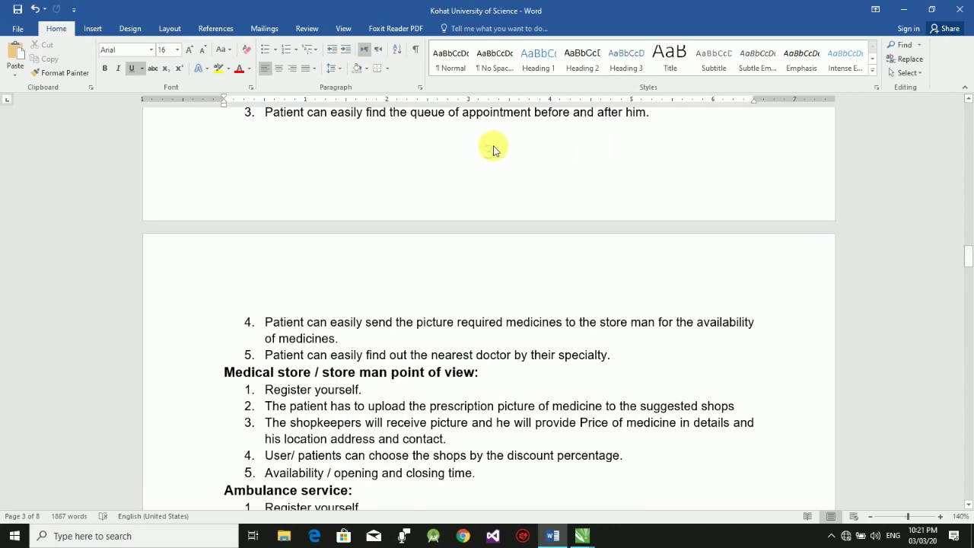
pyautogui.hotkey('ctrl', 'z')
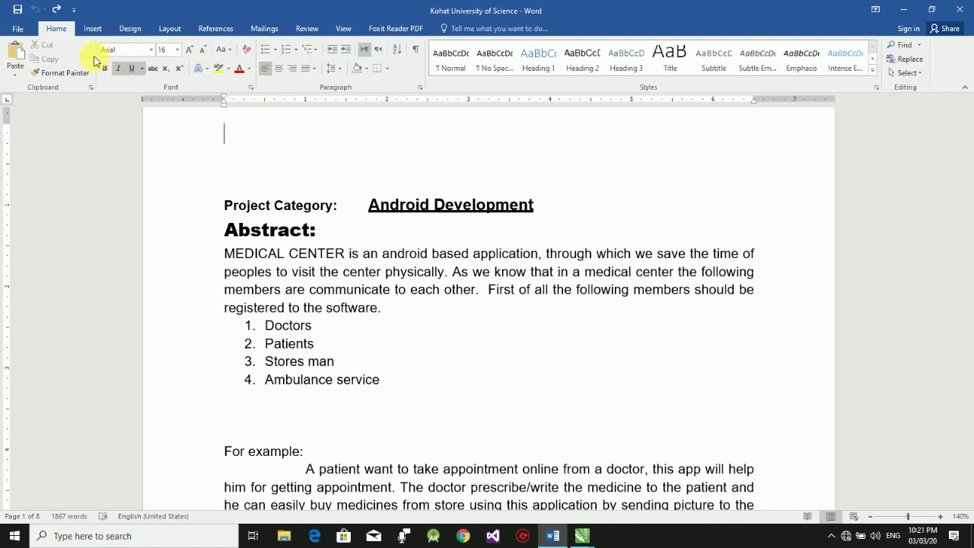
# Add an Accent Bar, Right page number in the right margin and close the header
pyautogui.click(94, 30)
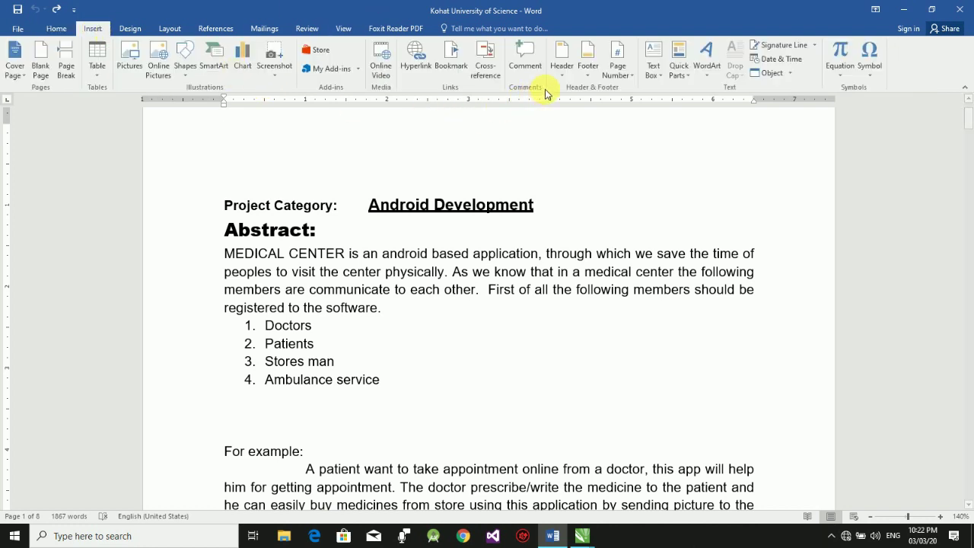
pyautogui.click(613, 69)
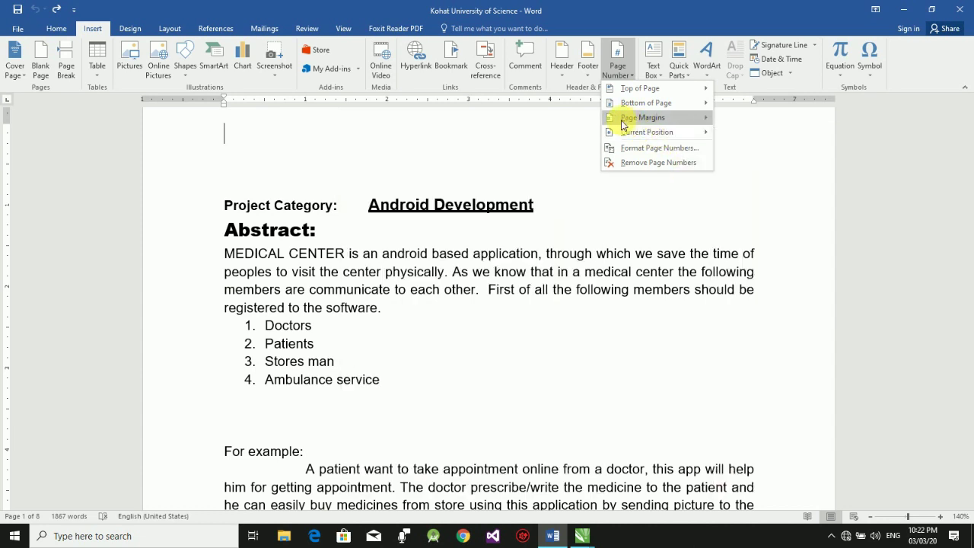
pyautogui.moveTo(642, 117)
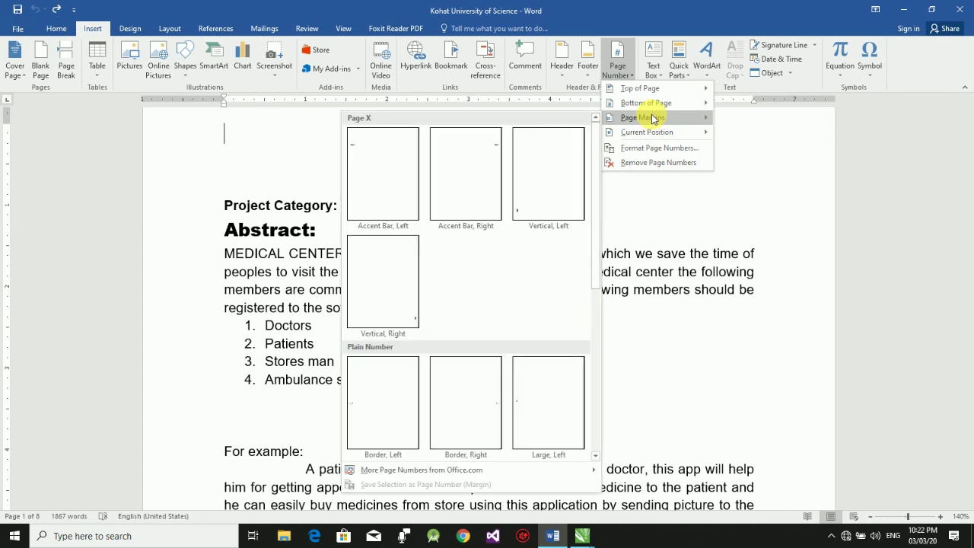
pyautogui.click(489, 157)
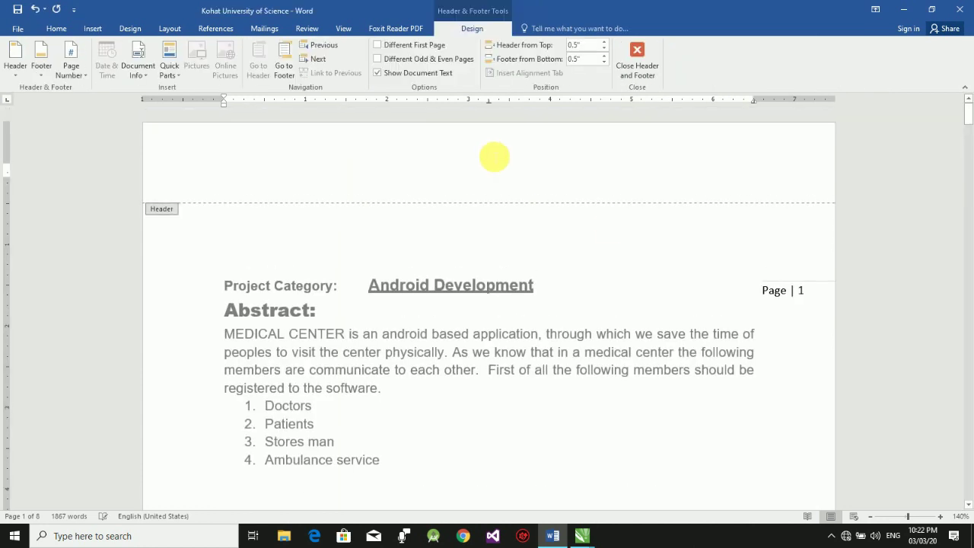
pyautogui.click(636, 61)
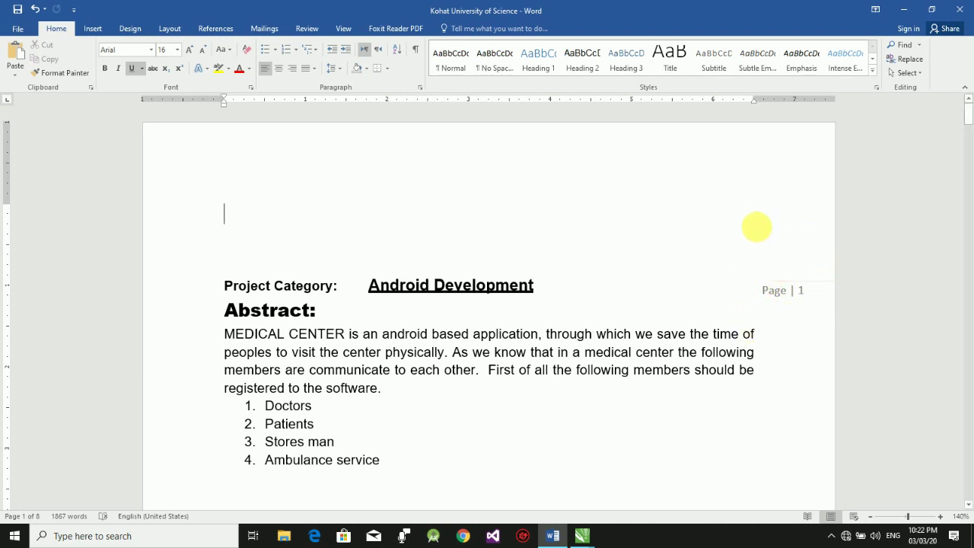
# Undo the margin number and insert a Brackets page number at the cursor position
pyautogui.hotkey('ctrl', 'z')
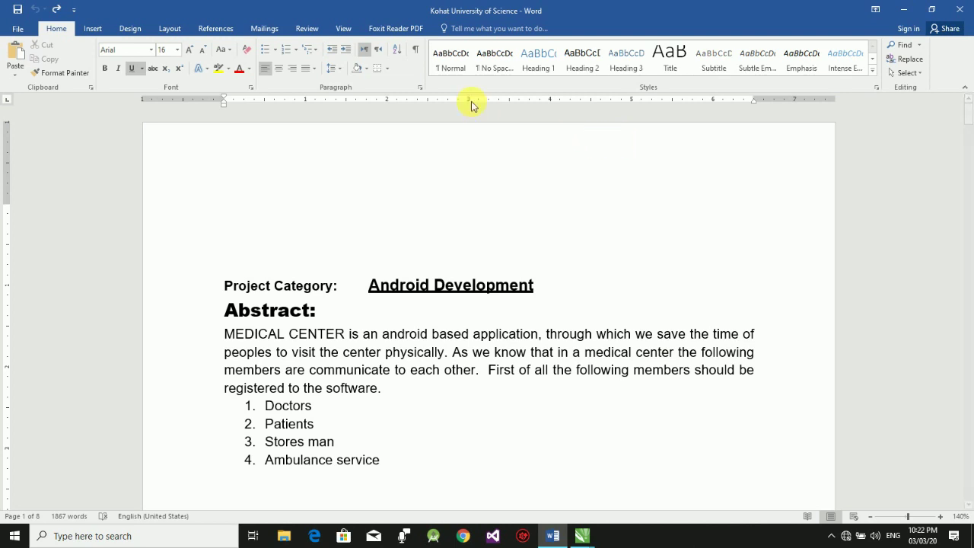
pyautogui.click(92, 30)
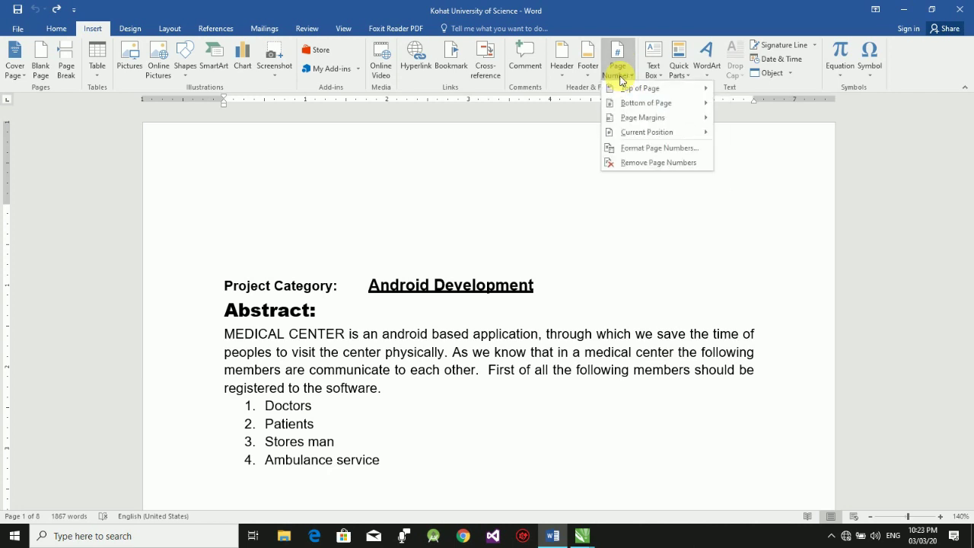
pyautogui.moveTo(646, 132)
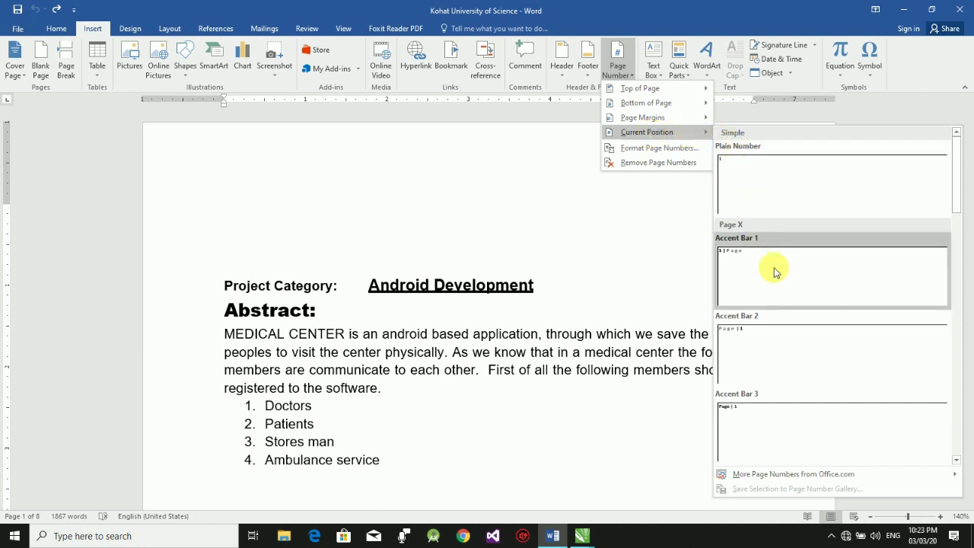
pyautogui.moveTo(957, 187); pyautogui.dragTo(969, 275)
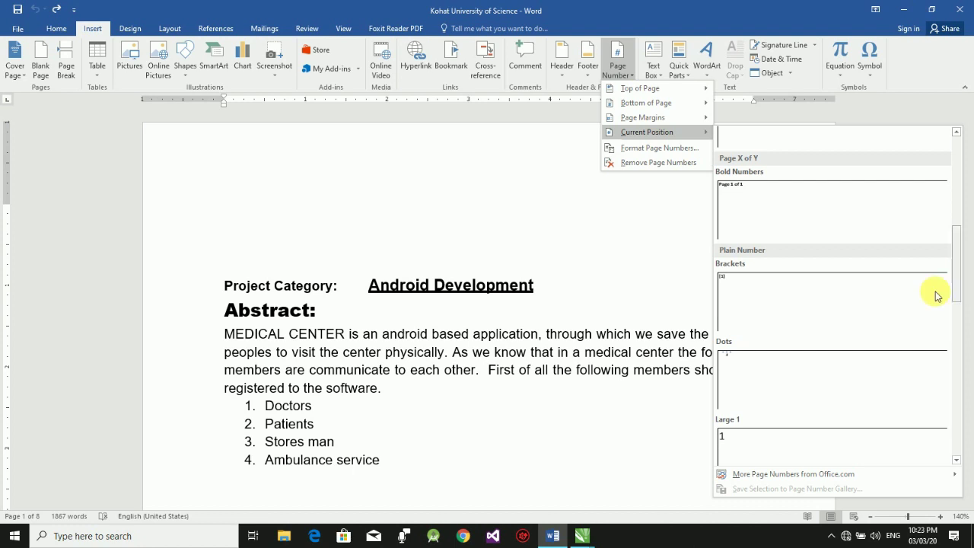
pyautogui.click(795, 303)
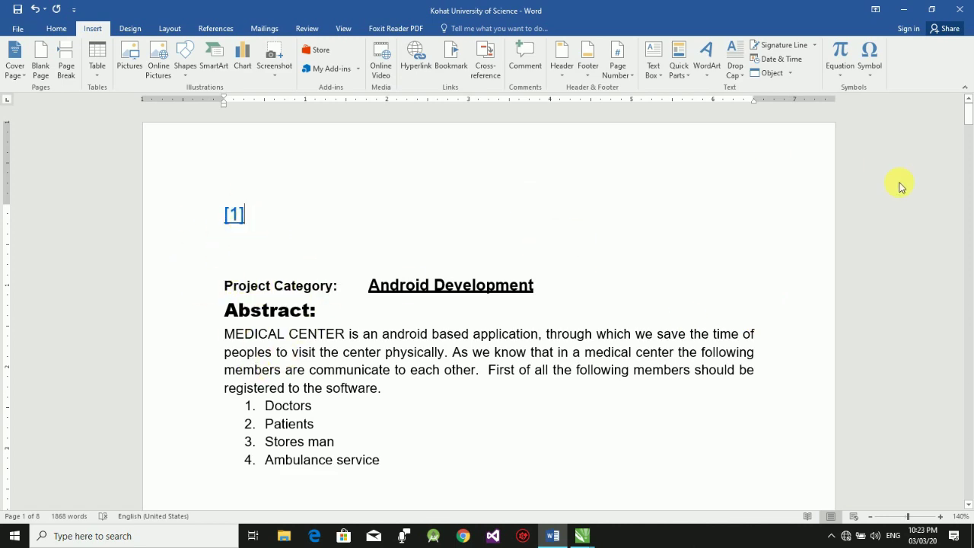
# Try Remove Page Numbers, which leaves the [1], then select the bracketed [1]
pyautogui.moveTo(969, 118)
pyautogui.mouseDown()
pyautogui.moveTo(969, 169)
pyautogui.moveTo(969, 108)
pyautogui.mouseUp()
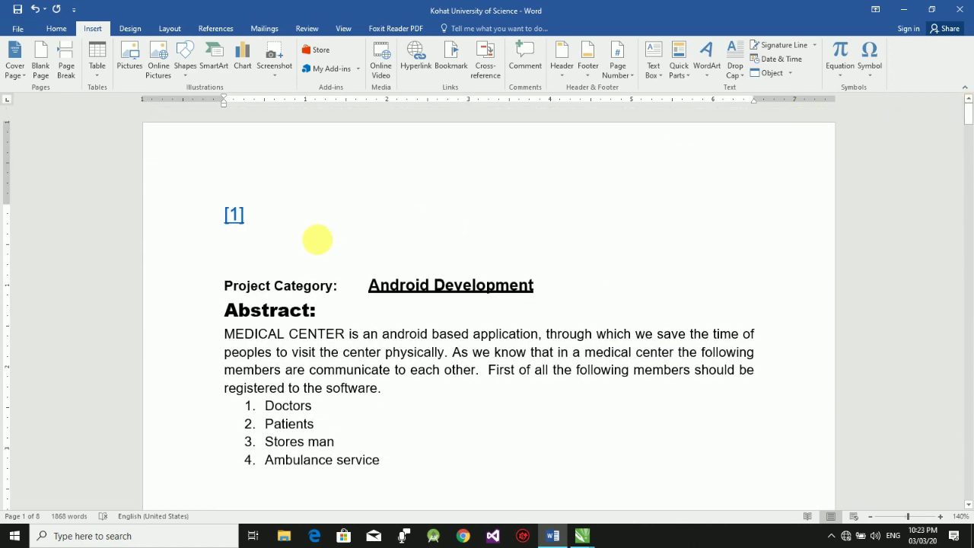
pyautogui.click(275, 212)
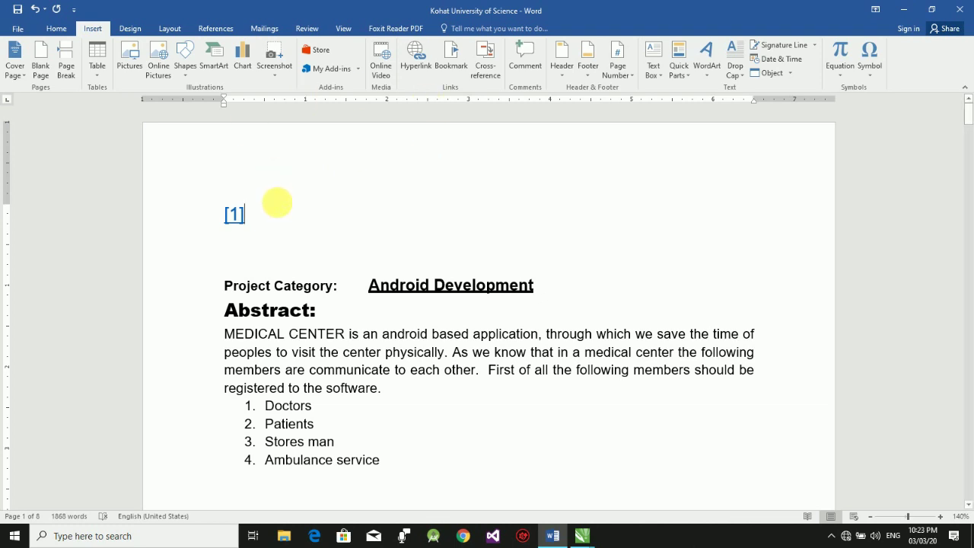
pyautogui.click(617, 74)
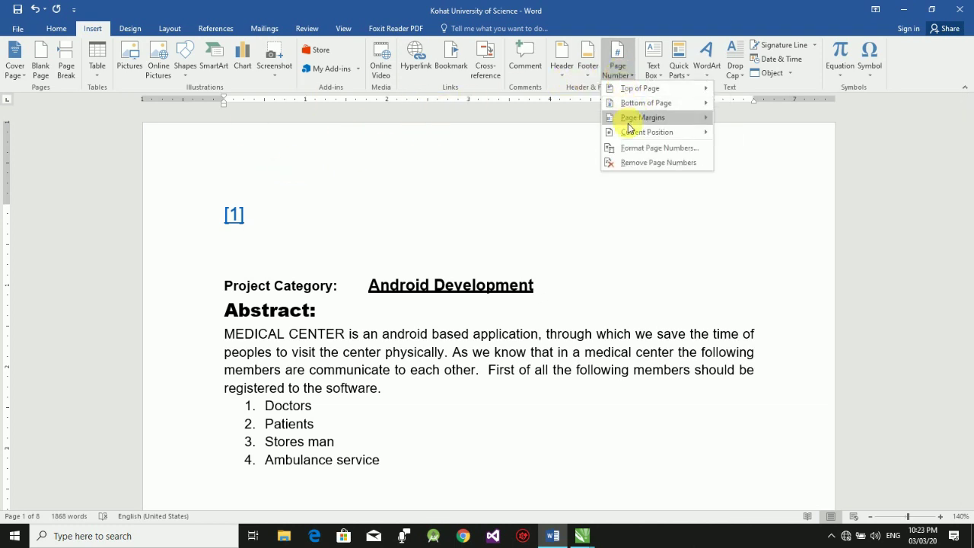
pyautogui.click(633, 163)
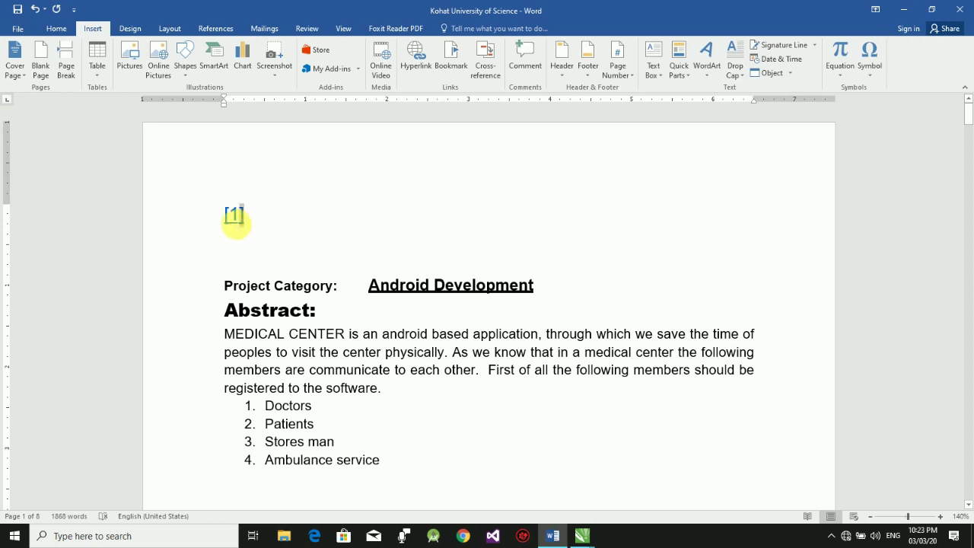
pyautogui.moveTo(251, 220); pyautogui.dragTo(226, 225)
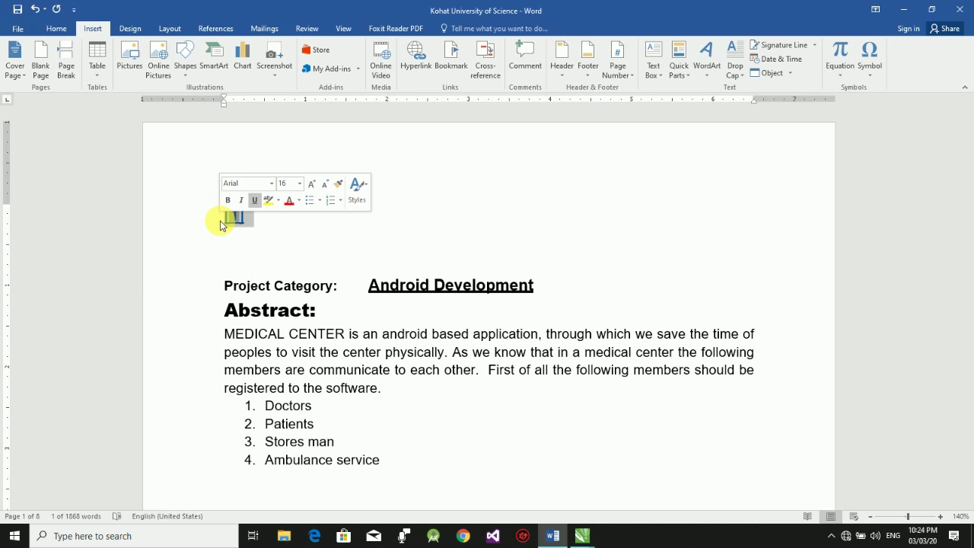
# Delete the [1] and add a Plain Number 1 page number at the top left of the header
pyautogui.press('Delete')
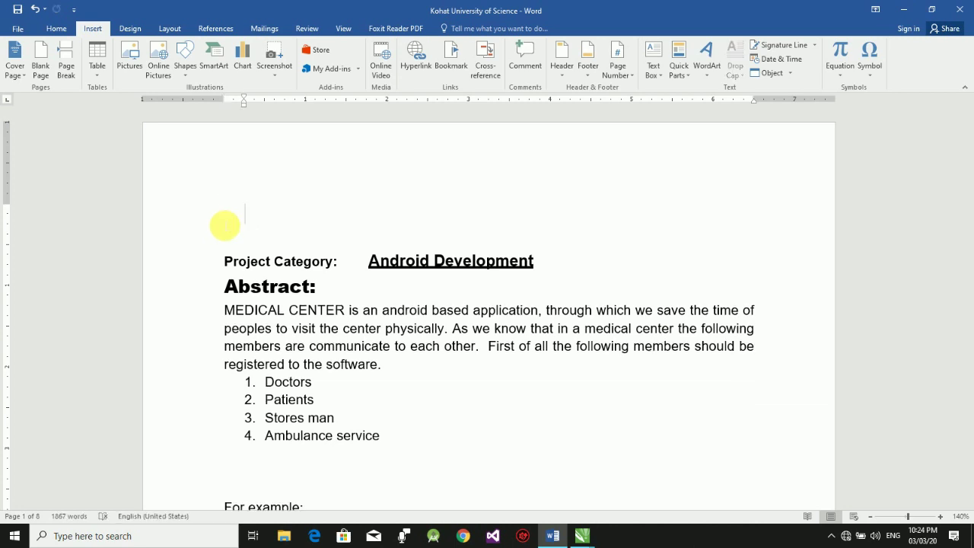
pyautogui.click(614, 68)
pyautogui.moveTo(641, 88)
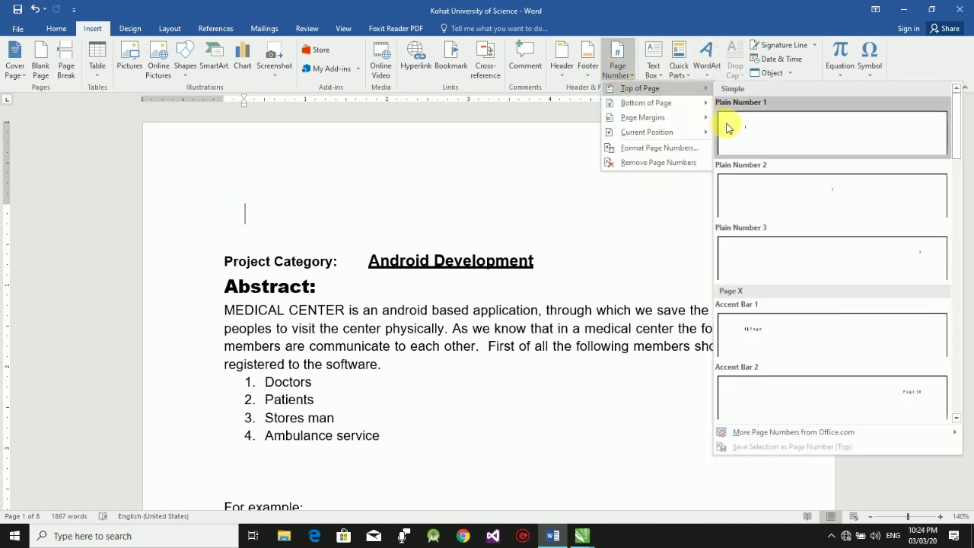
pyautogui.click(732, 128)
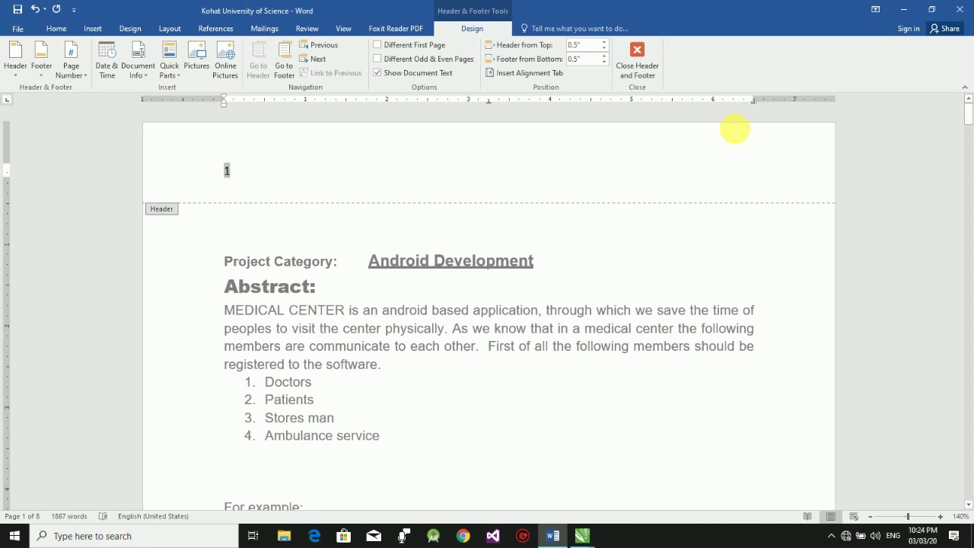
pyautogui.click(645, 61)
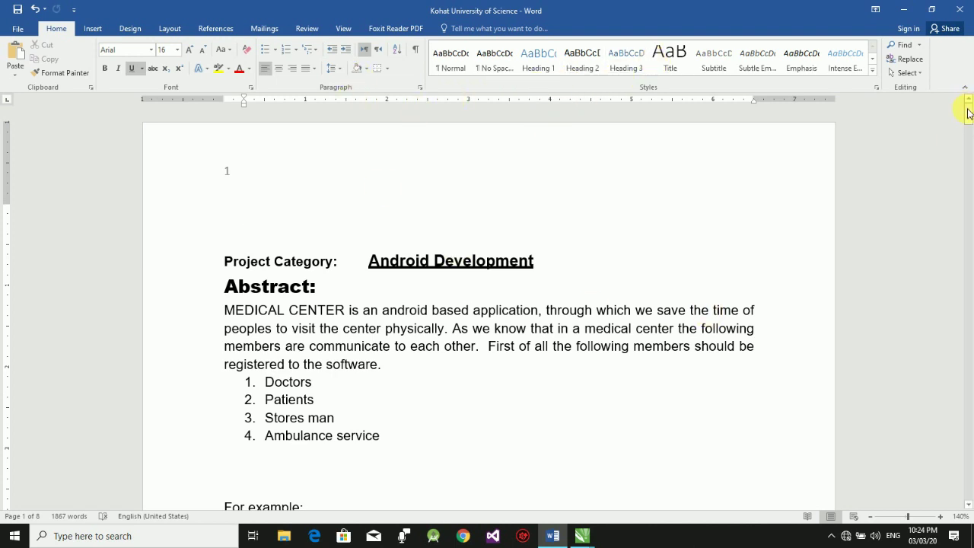
pyautogui.moveTo(968, 113); pyautogui.dragTo(969, 161)
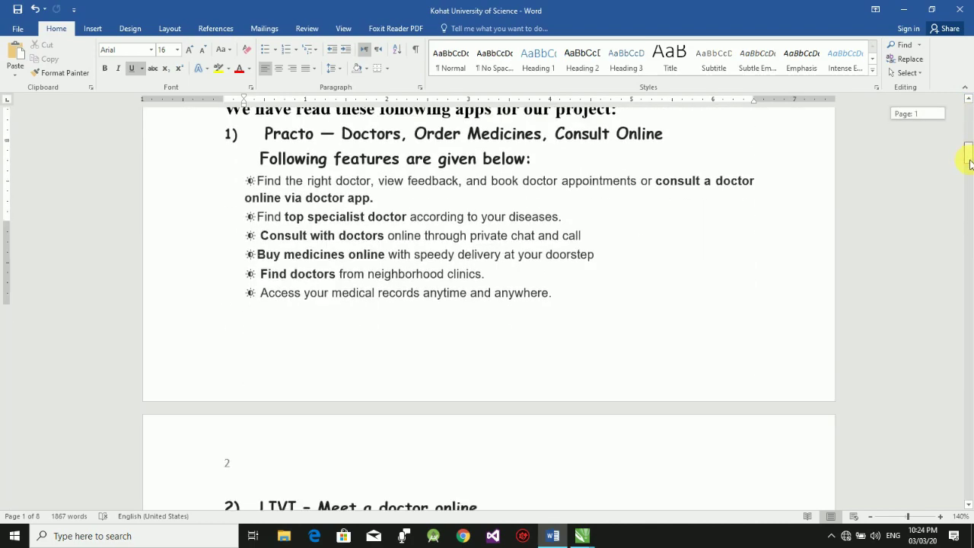
pyautogui.moveTo(969, 161); pyautogui.dragTo(968, 105)
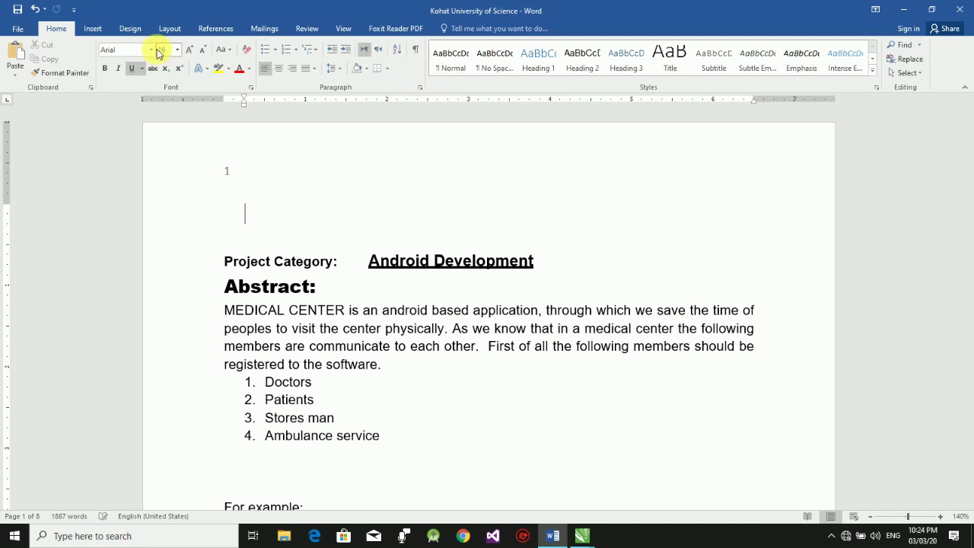
pyautogui.click(93, 28)
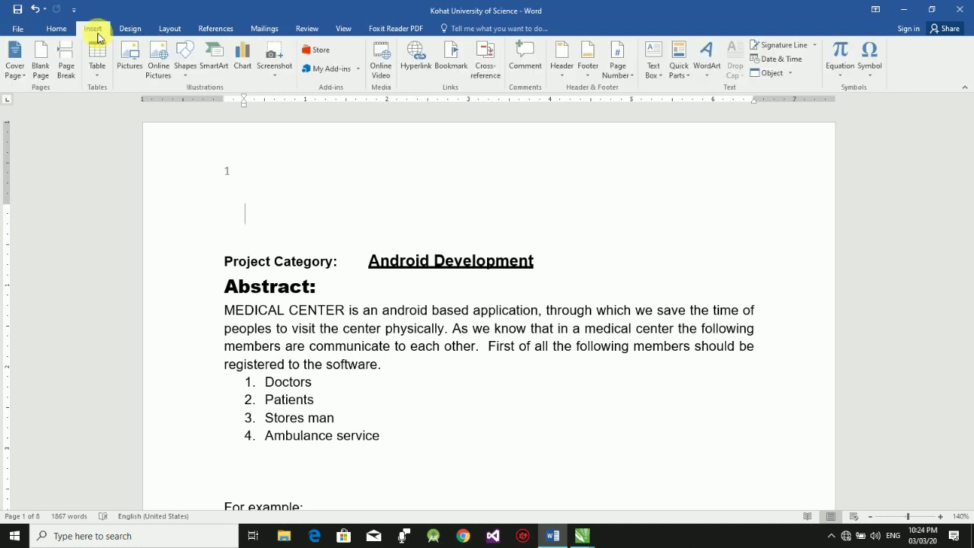
# Remove all page numbers from the report with Remove Page Numbers
pyautogui.click(611, 78)
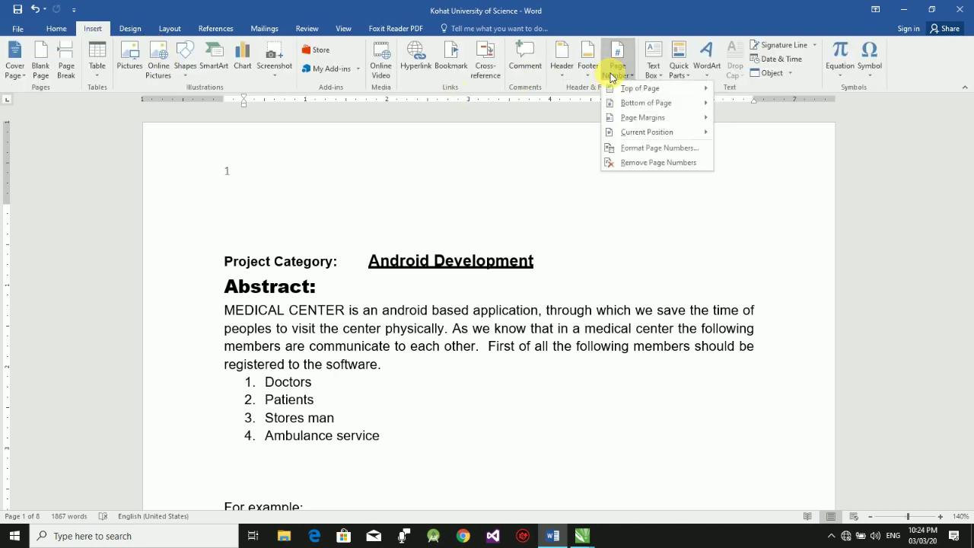
pyautogui.click(638, 163)
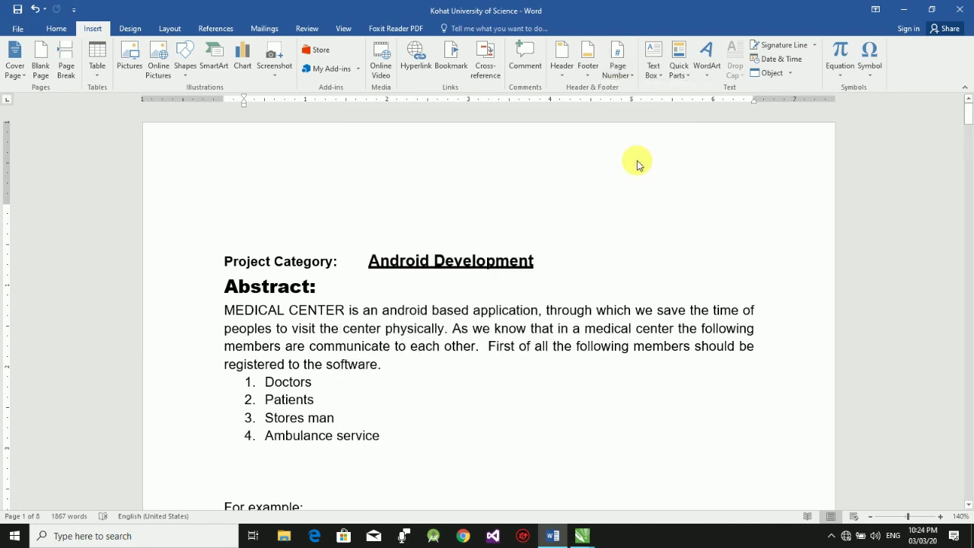